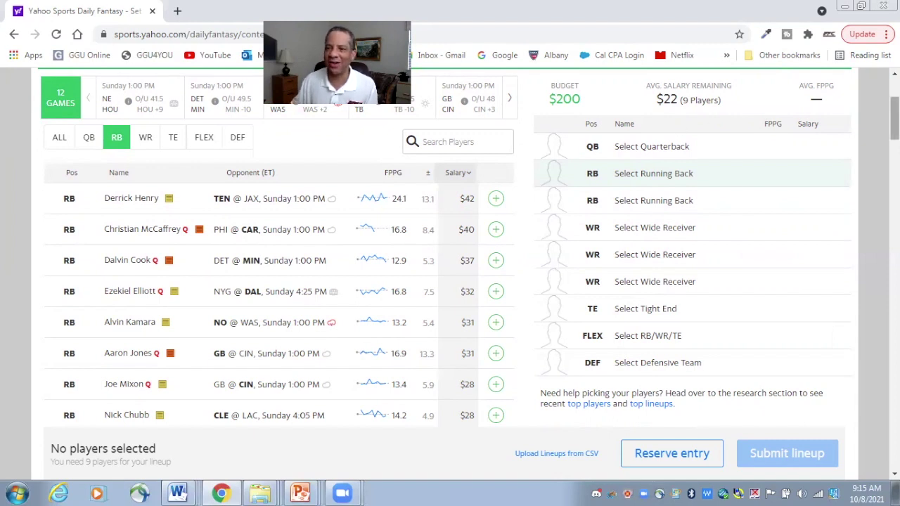
Add Najee Harris to the lineup as the first running back.
{"action": "scroll", "coordinate": [894, 119], "scroll_direction": "down", "scroll_amount": 5}
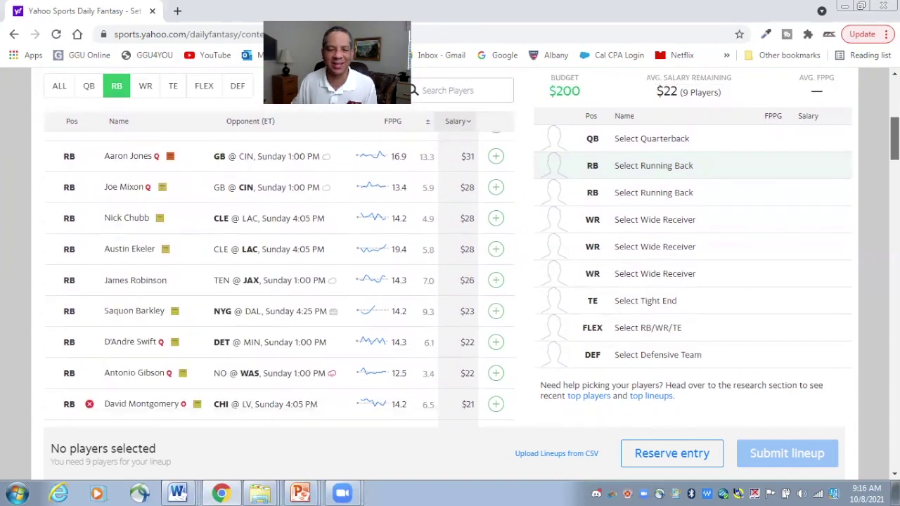
{"action": "scroll", "coordinate": [895, 140], "scroll_direction": "down", "scroll_amount": 1}
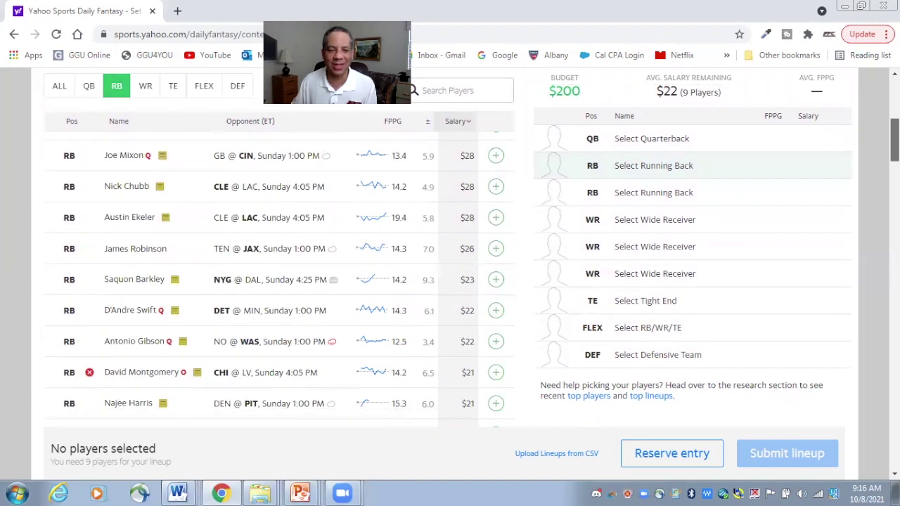
{"action": "left_click", "coordinate": [497, 406]}
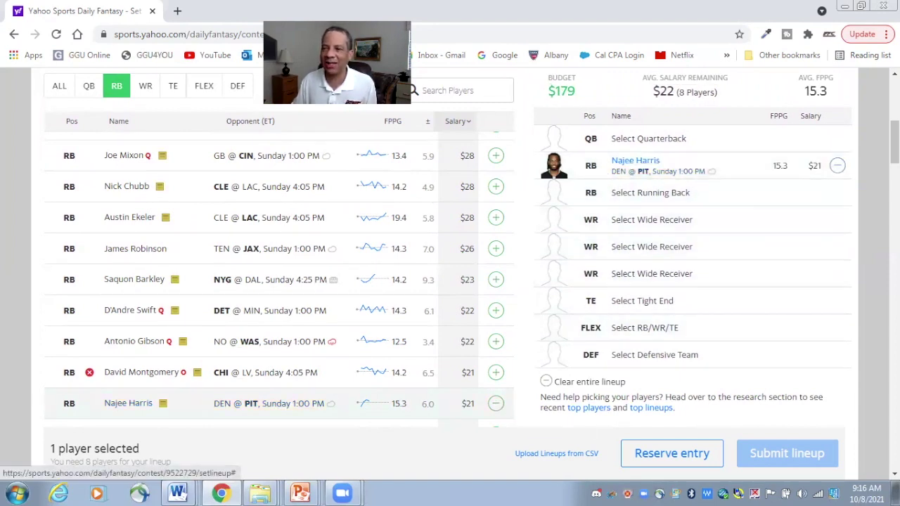
Add Leonard Fournette to the lineup as the second running back.
{"action": "scroll", "coordinate": [281, 282], "scroll_direction": "down", "scroll_amount": 2}
{"action": "scroll", "coordinate": [282, 281], "scroll_direction": "down", "scroll_amount": 3}
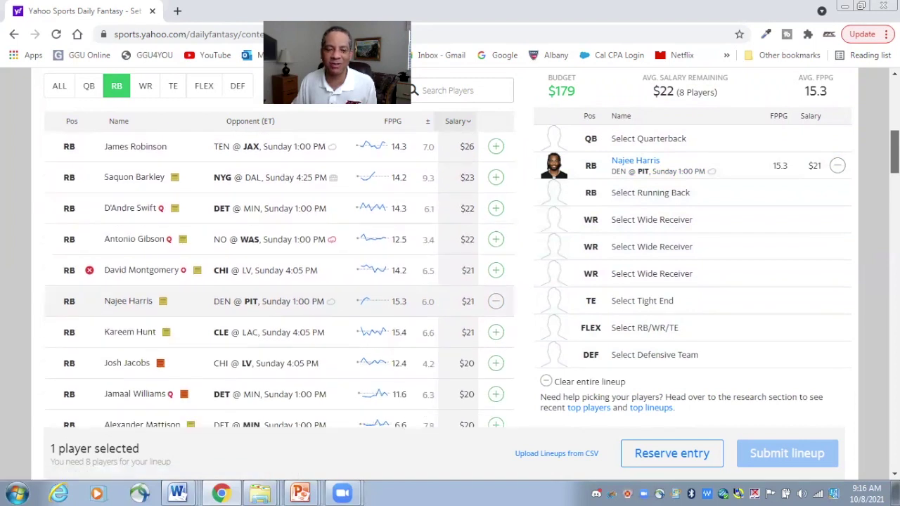
{"action": "scroll", "coordinate": [519, 147], "scroll_direction": "down", "scroll_amount": 10}
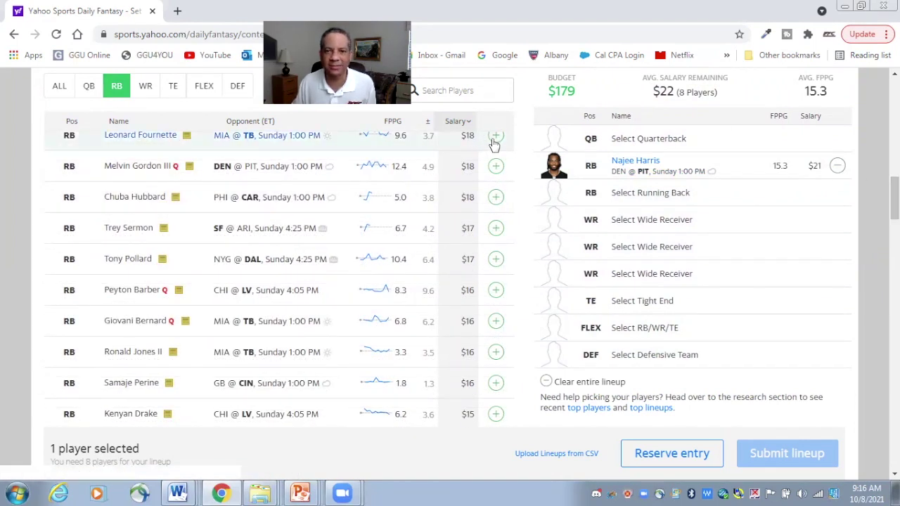
{"action": "left_click", "coordinate": [496, 135]}
Review the player overviews and game logs of running backs Najee Harris and Leonard Fournette.
{"action": "mouse_move", "coordinate": [708, 202]}
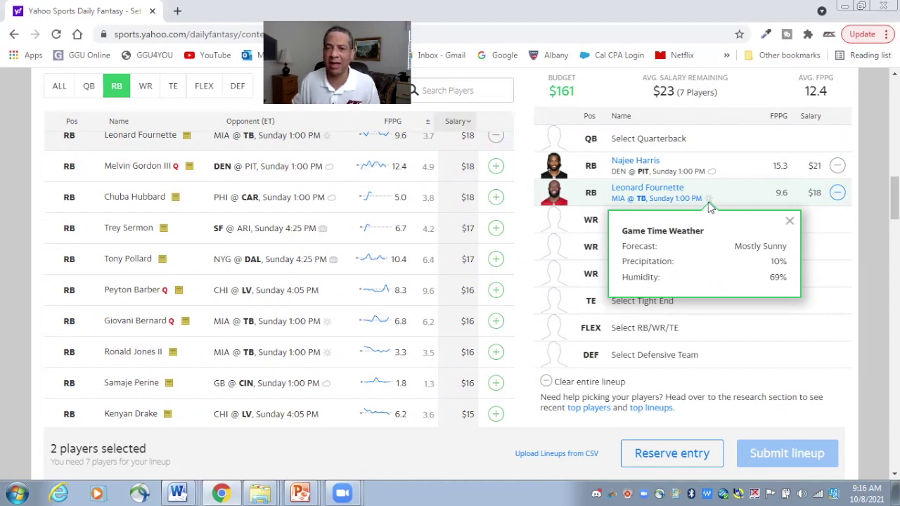
{"action": "left_click", "coordinate": [633, 163]}
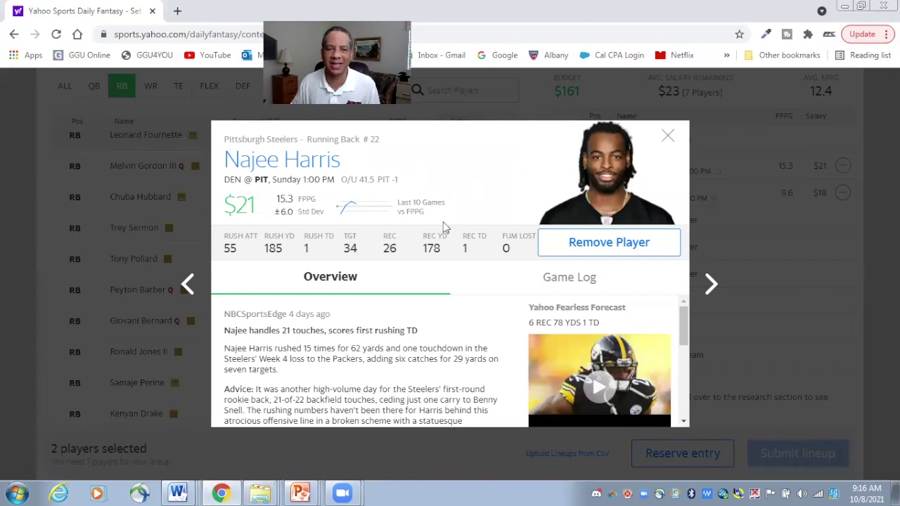
{"action": "left_click", "coordinate": [550, 284]}
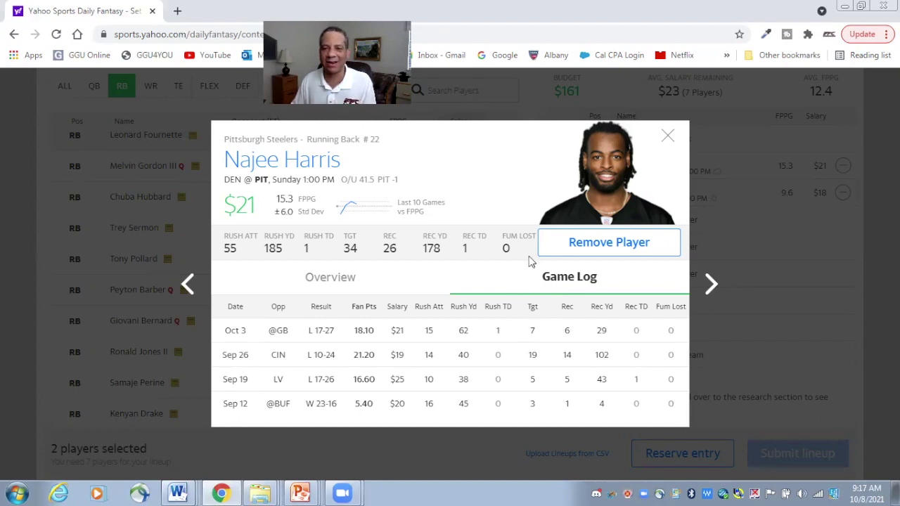
{"action": "left_click", "coordinate": [666, 139]}
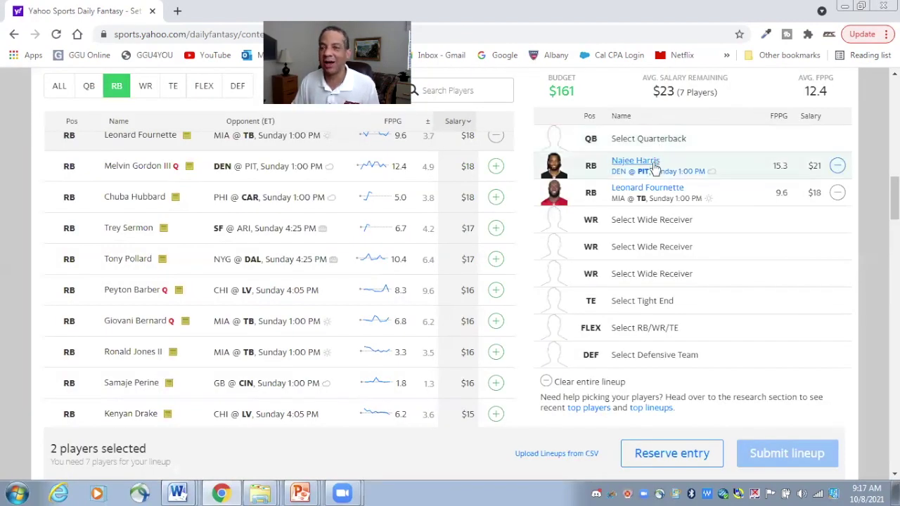
{"action": "left_click", "coordinate": [617, 192]}
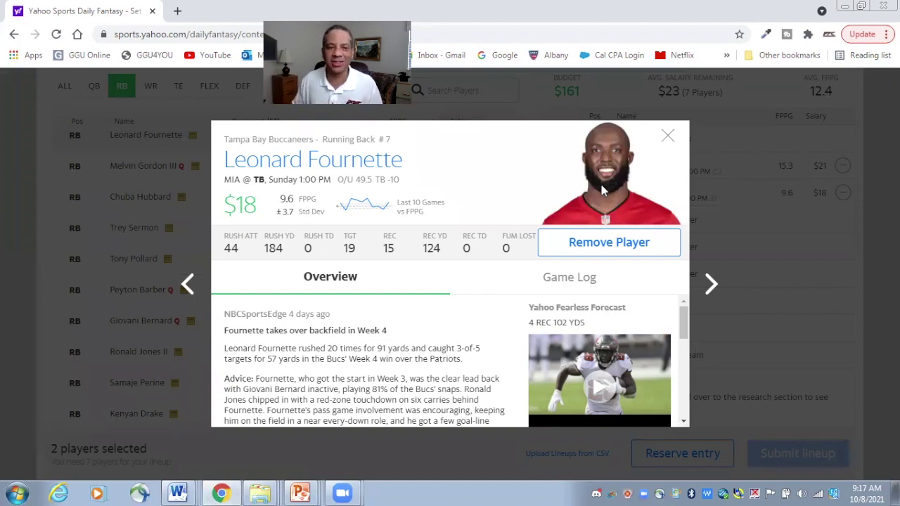
{"action": "left_click", "coordinate": [540, 282]}
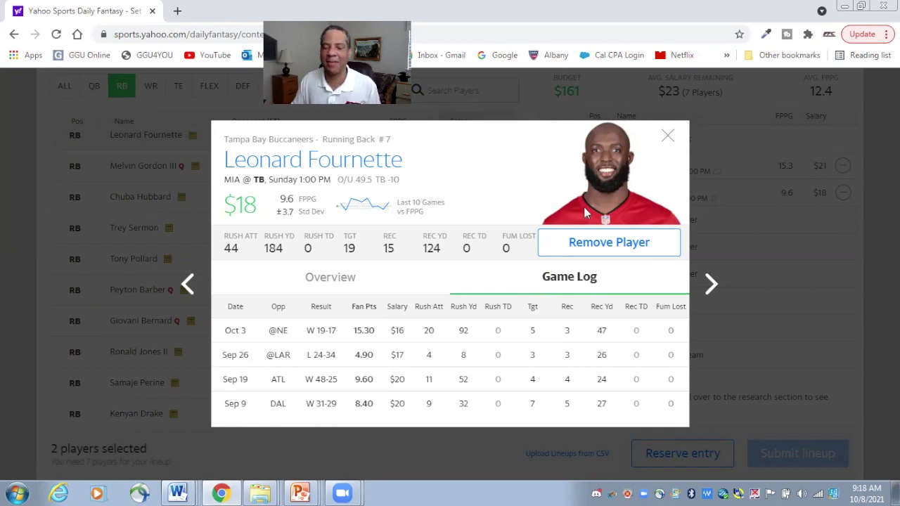
{"action": "left_click", "coordinate": [668, 136]}
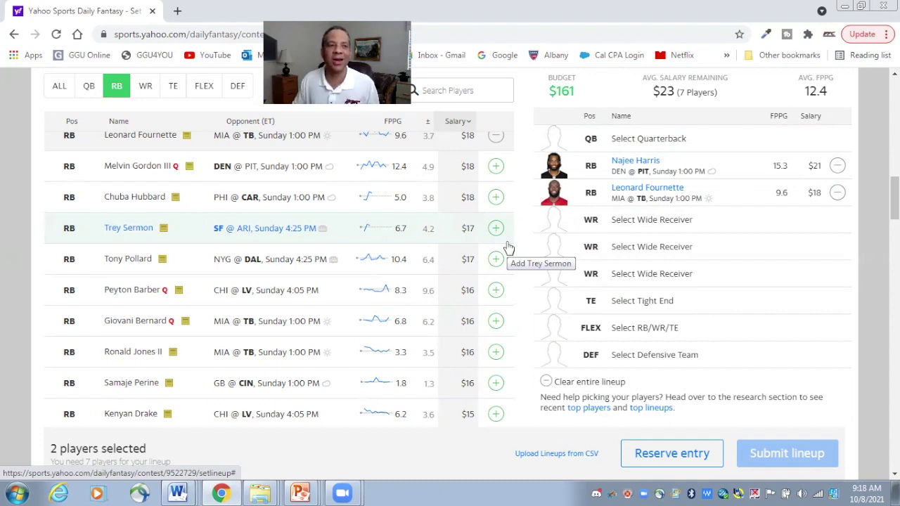
Add Davante Adams to the lineup as the first wide receiver and check his game log.
{"action": "left_click", "coordinate": [145, 86]}
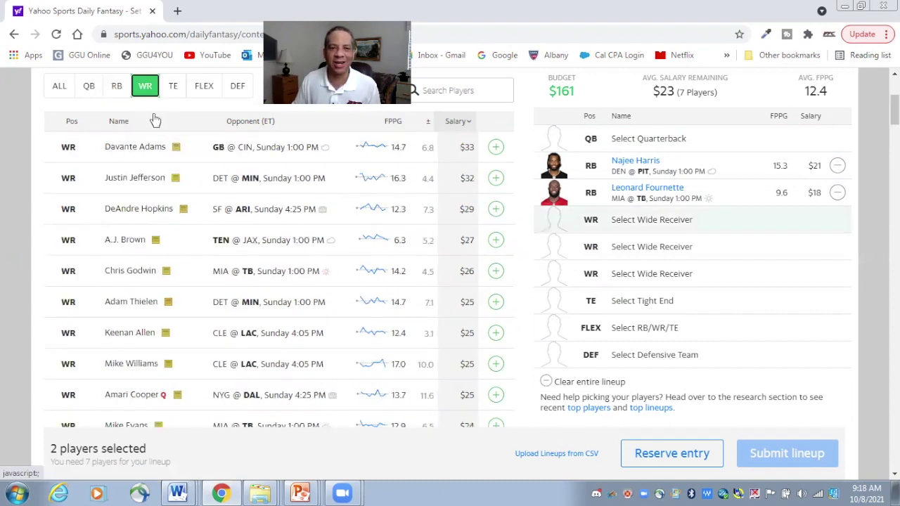
{"action": "left_click", "coordinate": [496, 149]}
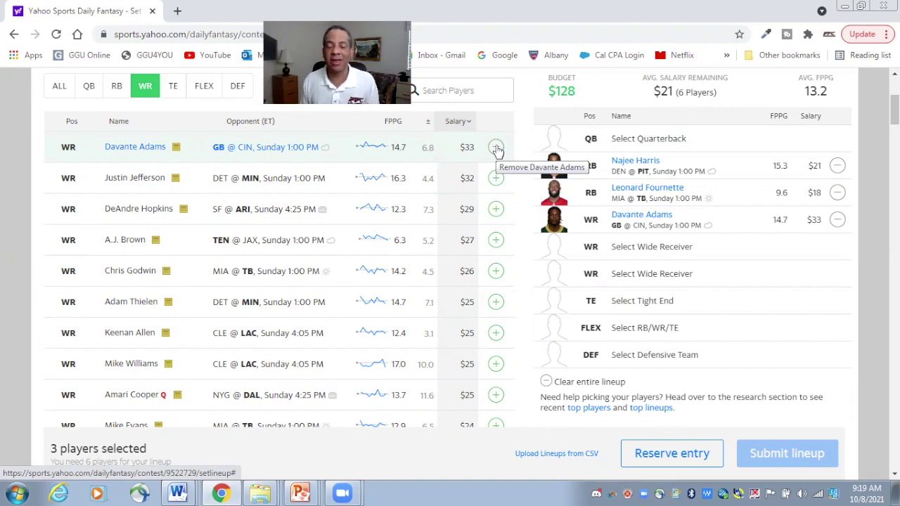
{"action": "left_click", "coordinate": [653, 218]}
{"action": "left_click", "coordinate": [449, 279]}
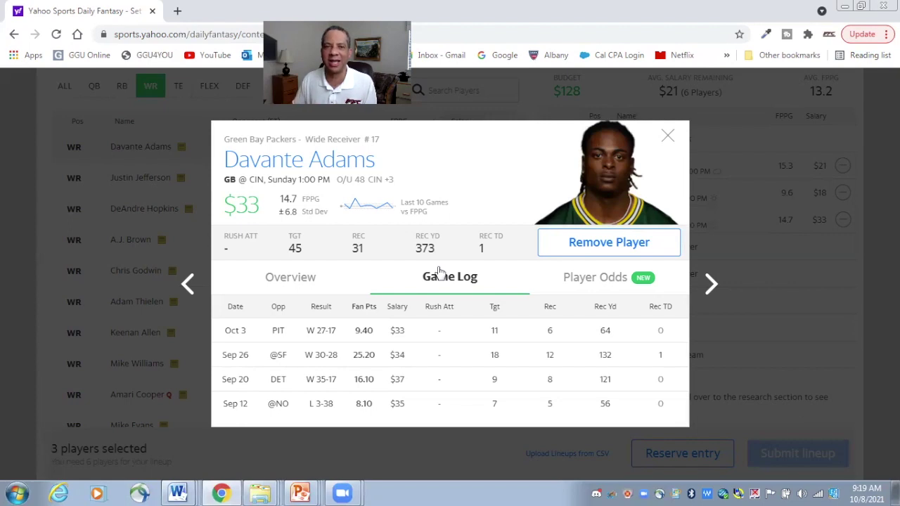
{"action": "left_click", "coordinate": [668, 137]}
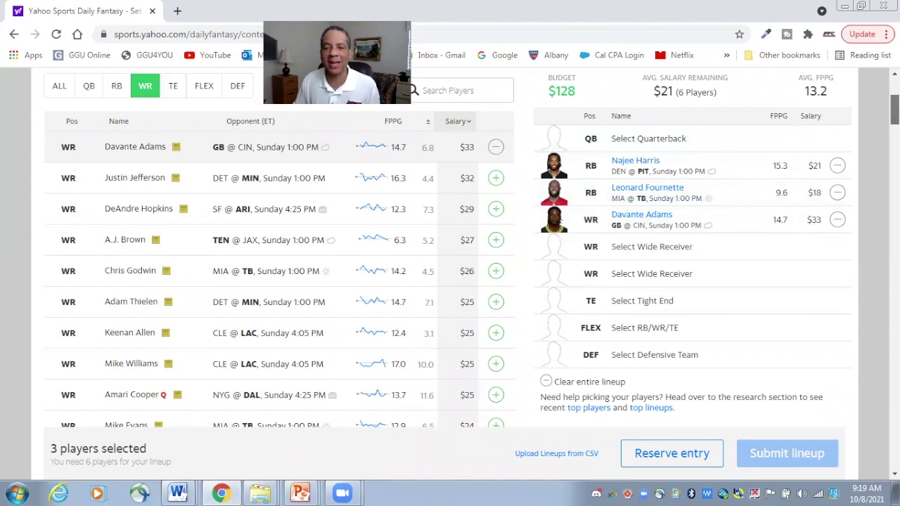
Add DJ Moore of Carolina to the lineup as the second wide receiver.
{"action": "scroll", "coordinate": [894, 110], "scroll_direction": "down", "scroll_amount": 1}
{"action": "scroll", "coordinate": [279, 281], "scroll_direction": "down", "scroll_amount": 3}
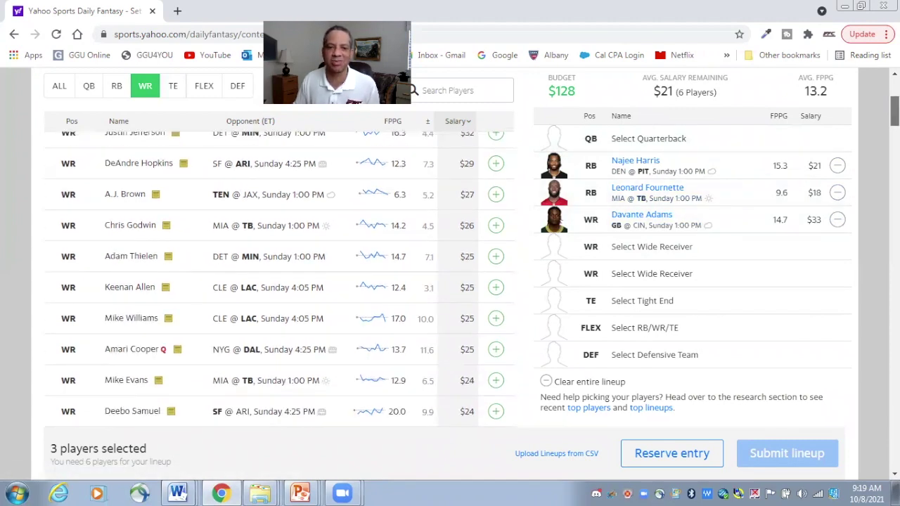
{"action": "scroll", "coordinate": [279, 279], "scroll_direction": "down", "scroll_amount": 4}
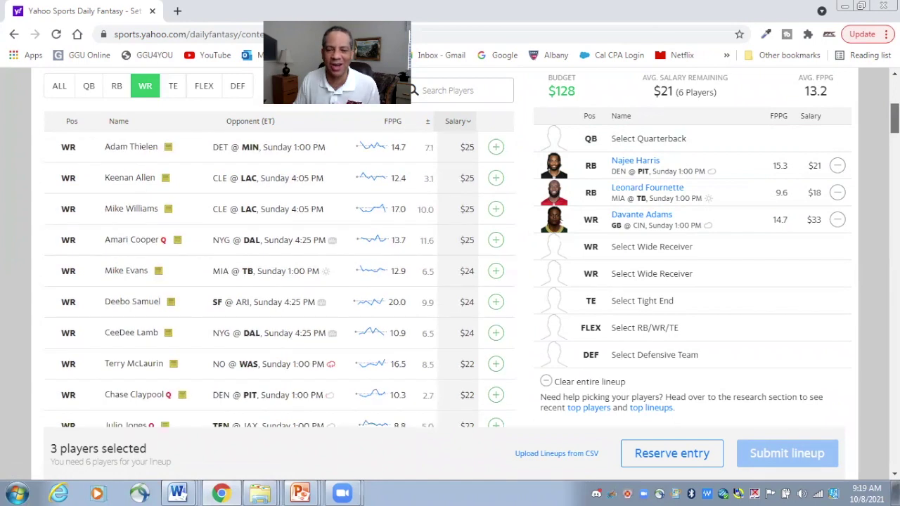
{"action": "scroll", "coordinate": [507, 393], "scroll_direction": "down", "scroll_amount": 2}
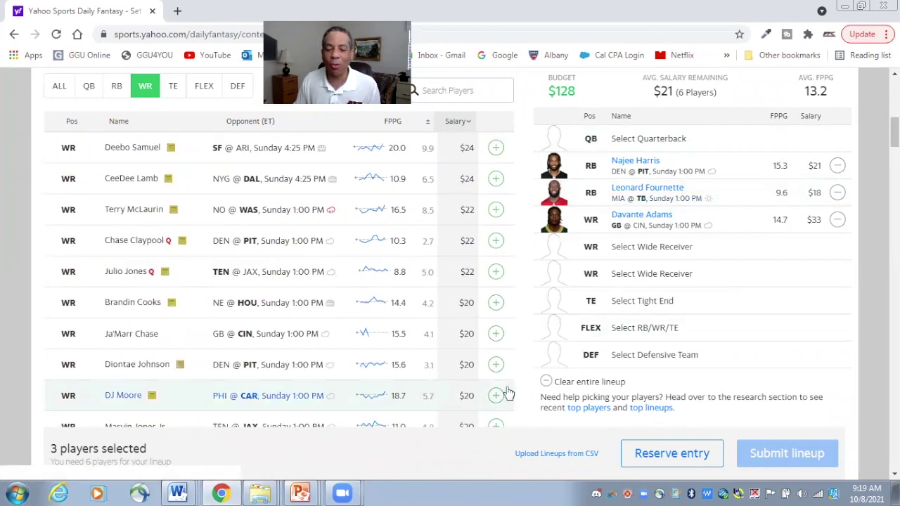
{"action": "left_click", "coordinate": [496, 396]}
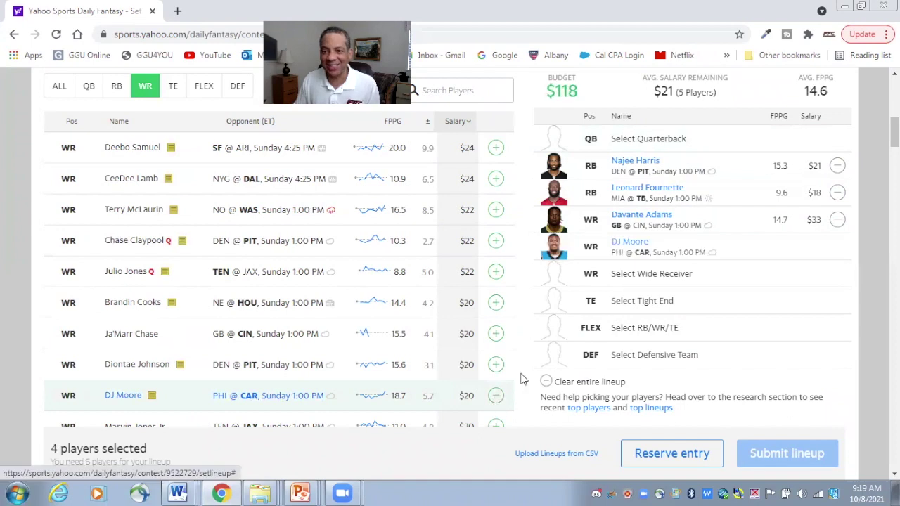
Review the player overview and game log of wide receiver DJ Moore.
{"action": "left_click", "coordinate": [630, 242]}
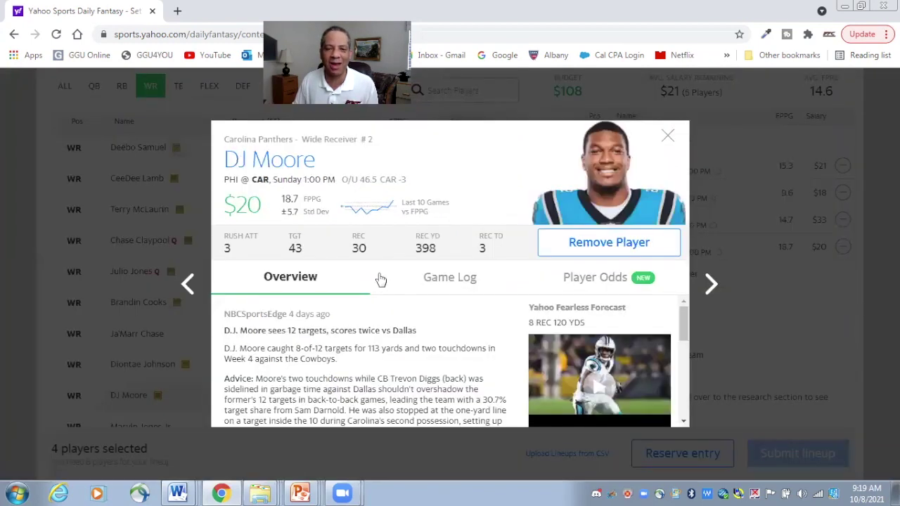
{"action": "left_click", "coordinate": [438, 281]}
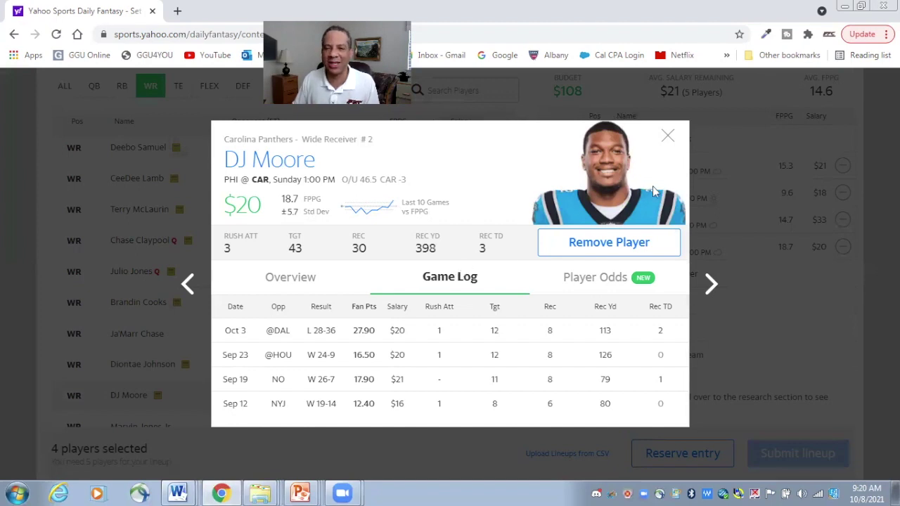
{"action": "left_click", "coordinate": [668, 136]}
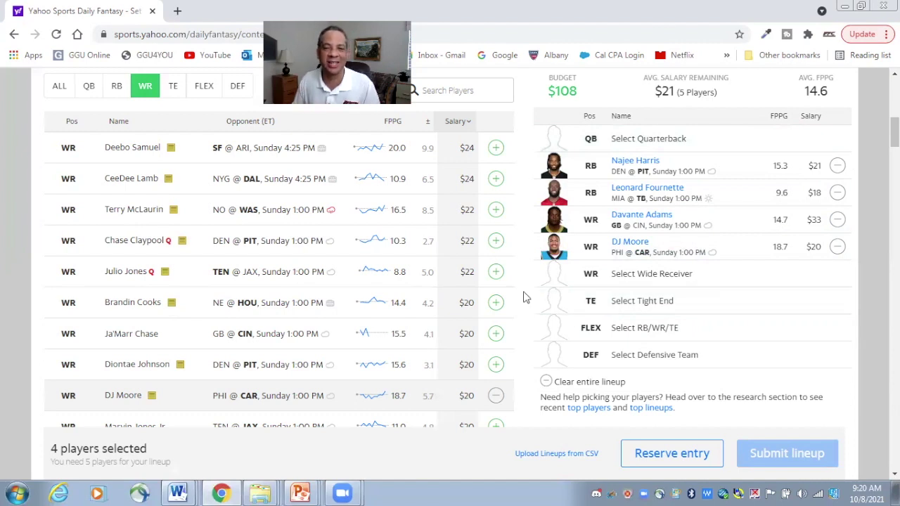
Add Terry McLaurin to the lineup as the third wide receiver and check his overview and game log.
{"action": "left_click", "coordinate": [496, 211]}
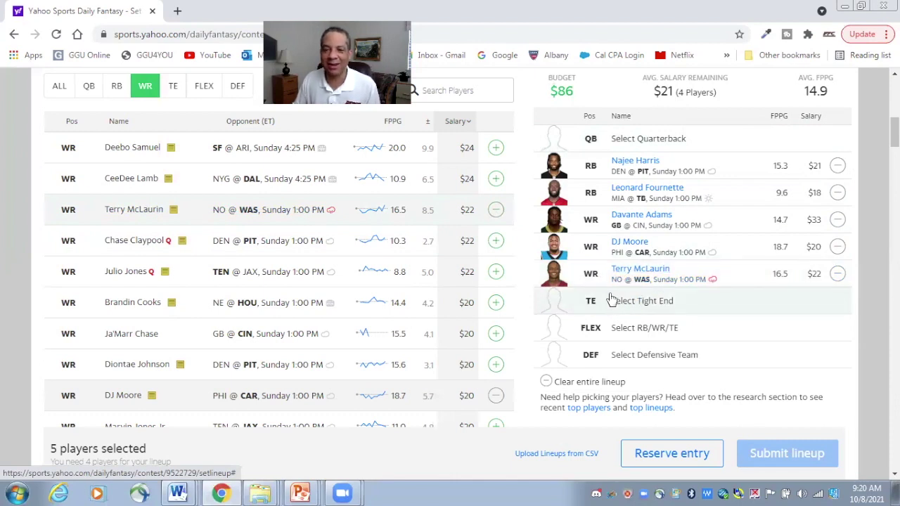
{"action": "left_click", "coordinate": [630, 270]}
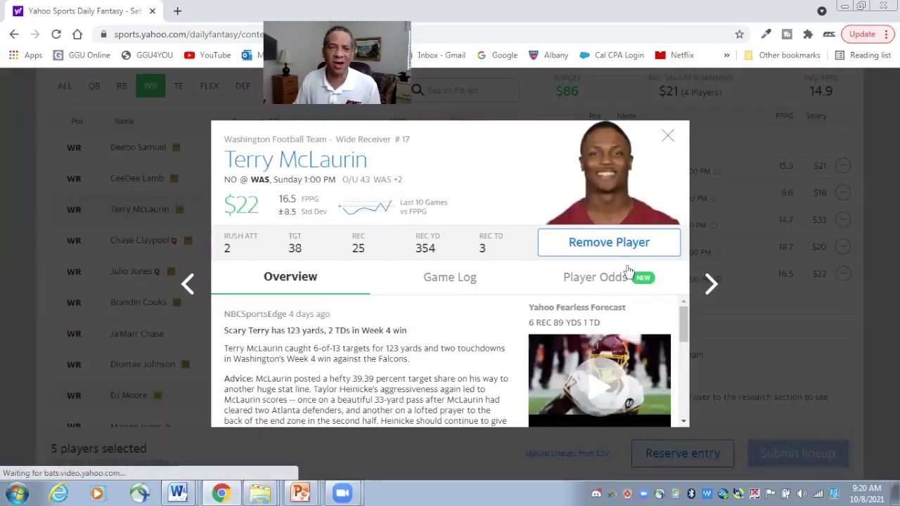
{"action": "left_click", "coordinate": [459, 281]}
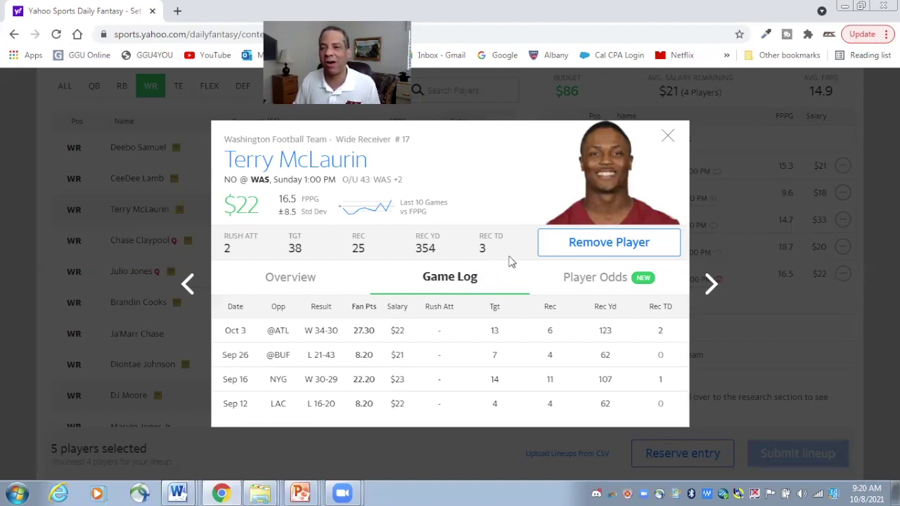
{"action": "left_click", "coordinate": [671, 139]}
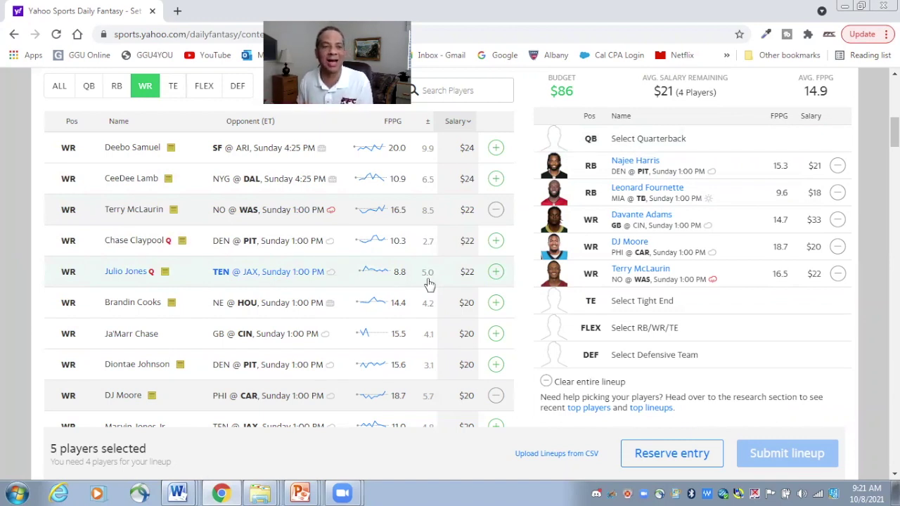
Add Jared Cook of the Chargers to the lineup as the tight end.
{"action": "left_click", "coordinate": [173, 87]}
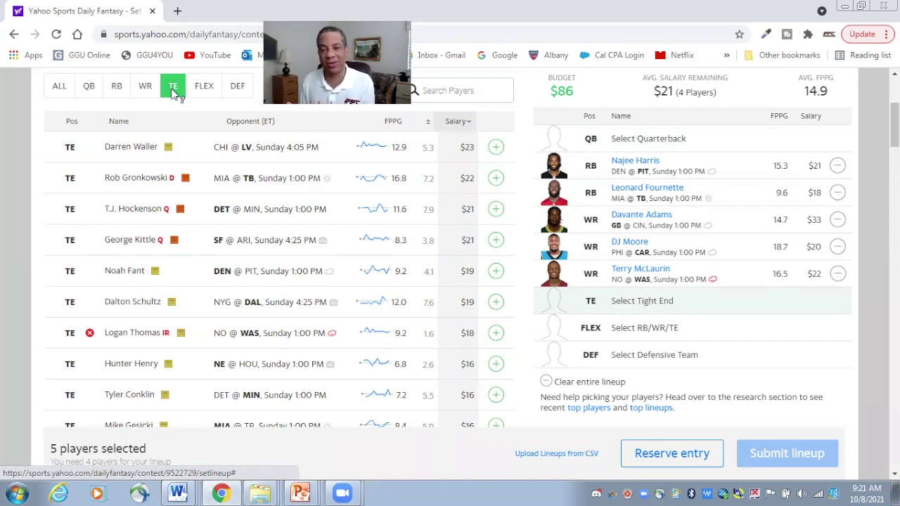
{"action": "left_click", "coordinate": [176, 92]}
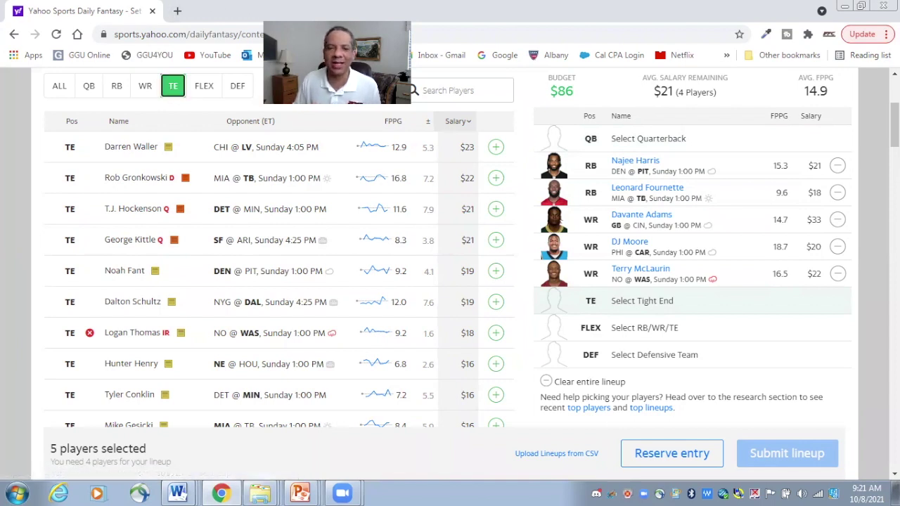
{"action": "scroll", "coordinate": [279, 282], "scroll_direction": "down", "scroll_amount": 3}
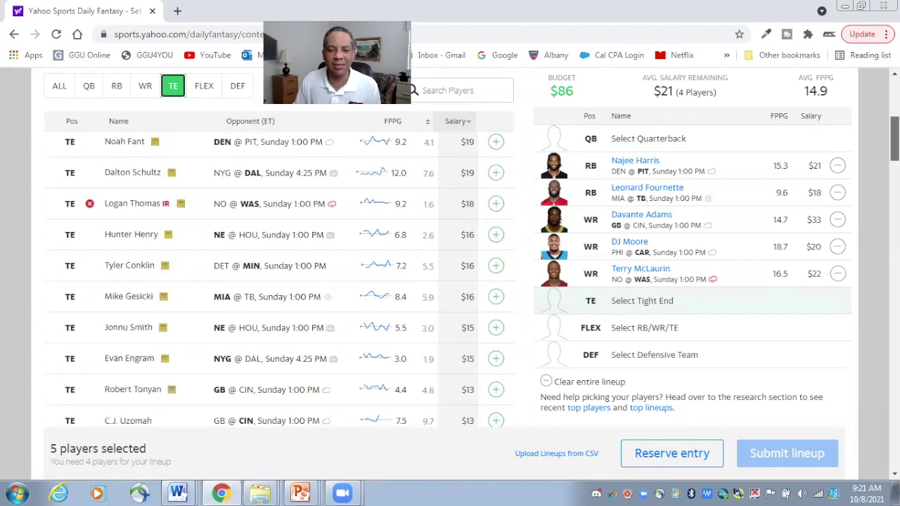
{"action": "scroll", "coordinate": [279, 282], "scroll_direction": "down", "scroll_amount": 2}
{"action": "scroll", "coordinate": [279, 281], "scroll_direction": "down", "scroll_amount": 2}
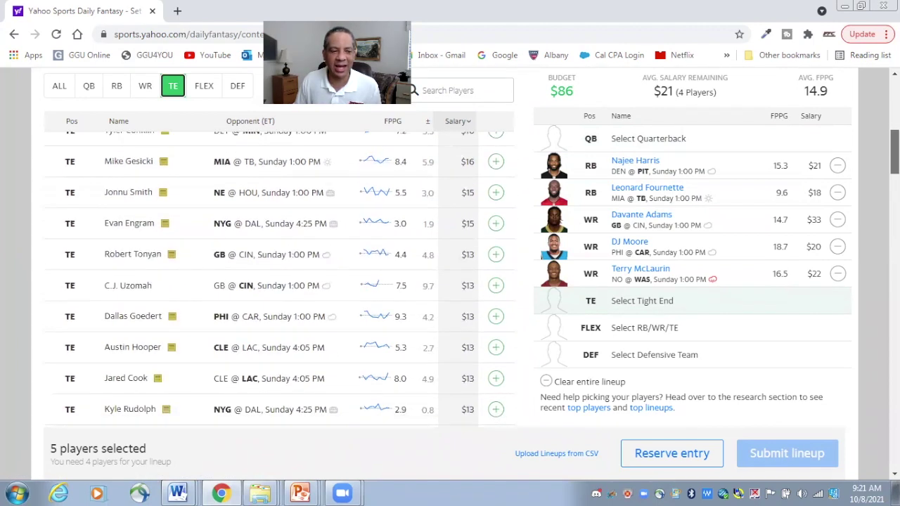
{"action": "left_click", "coordinate": [496, 373]}
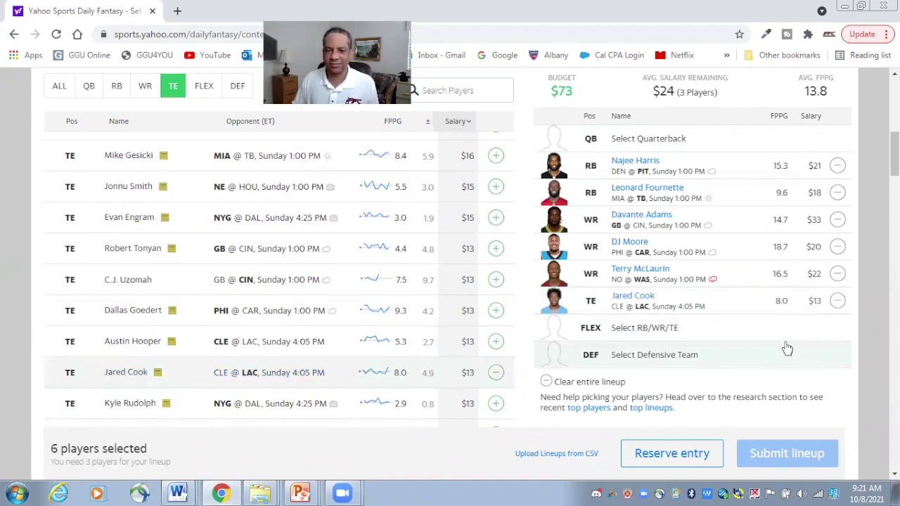
Review the player overview and game log of tight end Jared Cook.
{"action": "left_click", "coordinate": [633, 301]}
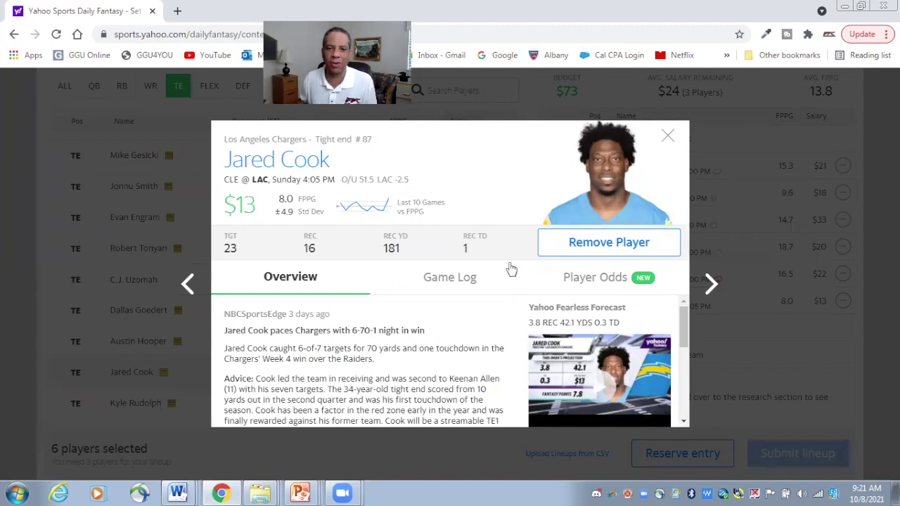
{"action": "left_click", "coordinate": [454, 278]}
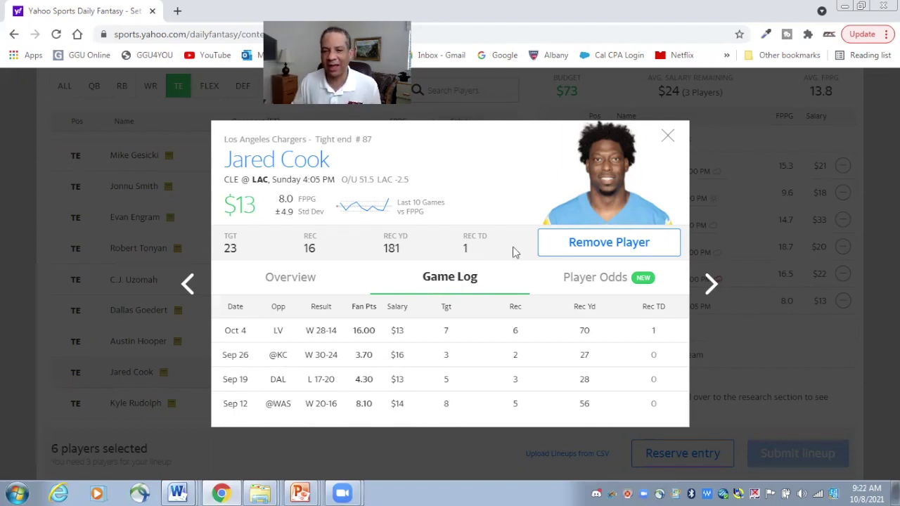
{"action": "left_click", "coordinate": [668, 137]}
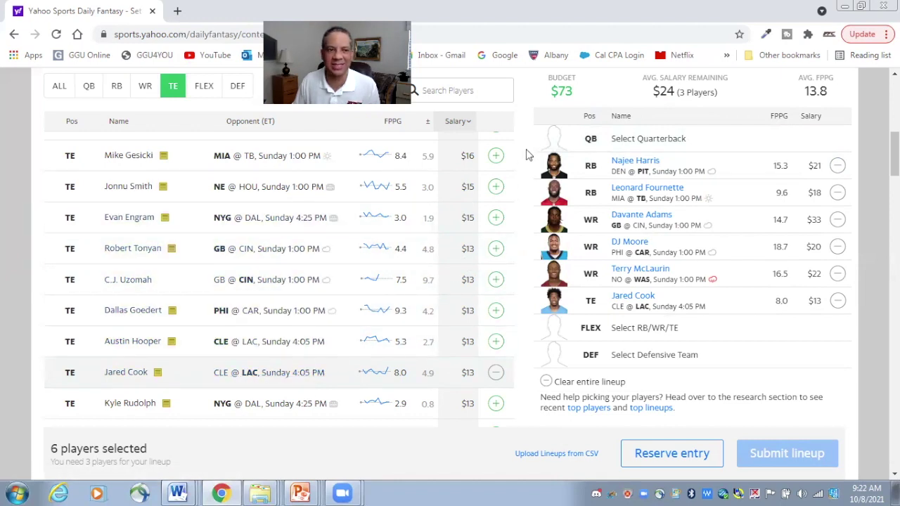
Review the player overview and game log of Miami tight end Mike Gesicki.
{"action": "left_click", "coordinate": [258, 157]}
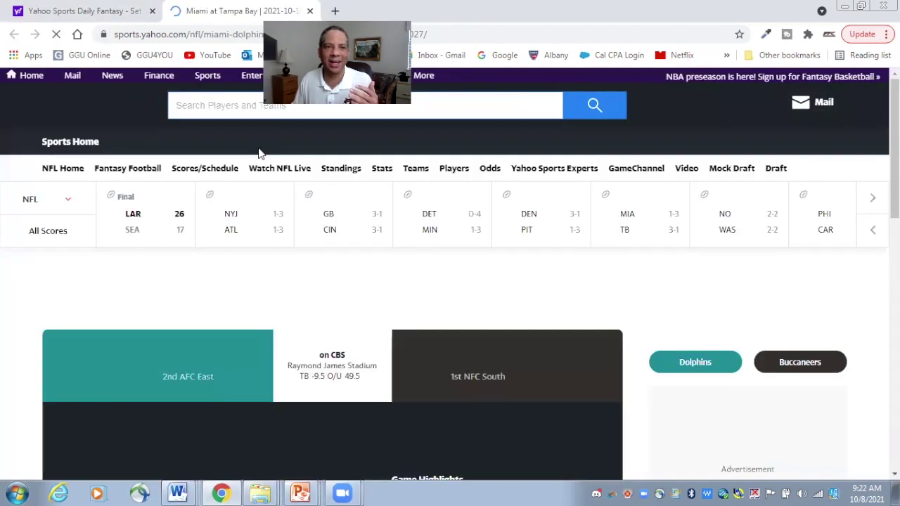
{"action": "left_click", "coordinate": [125, 14]}
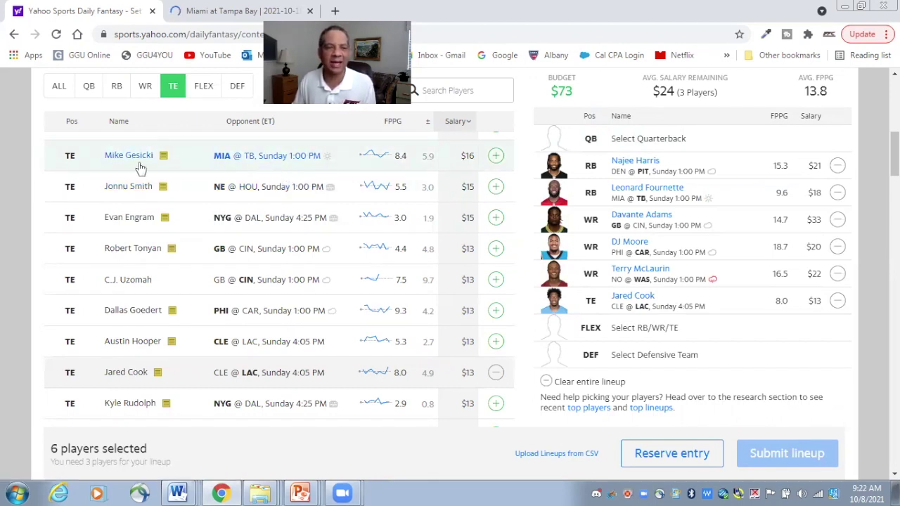
{"action": "left_click", "coordinate": [163, 156]}
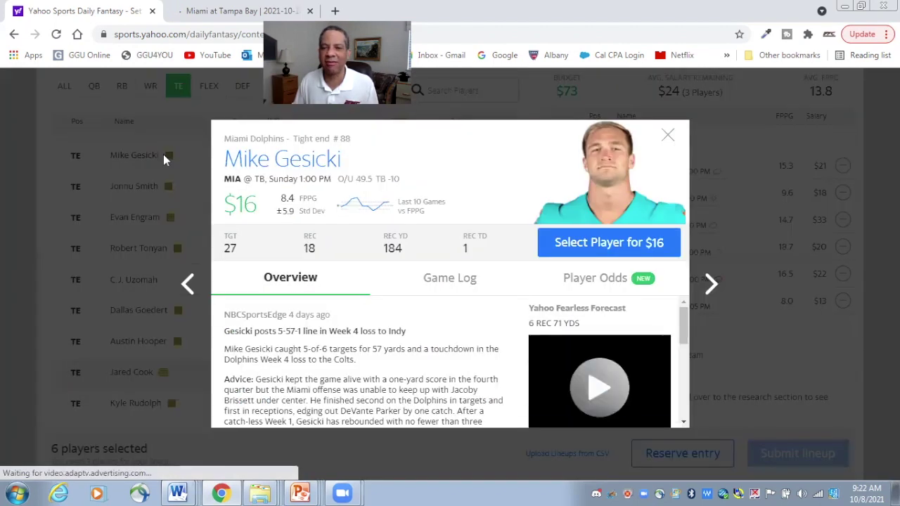
{"action": "left_click", "coordinate": [446, 280]}
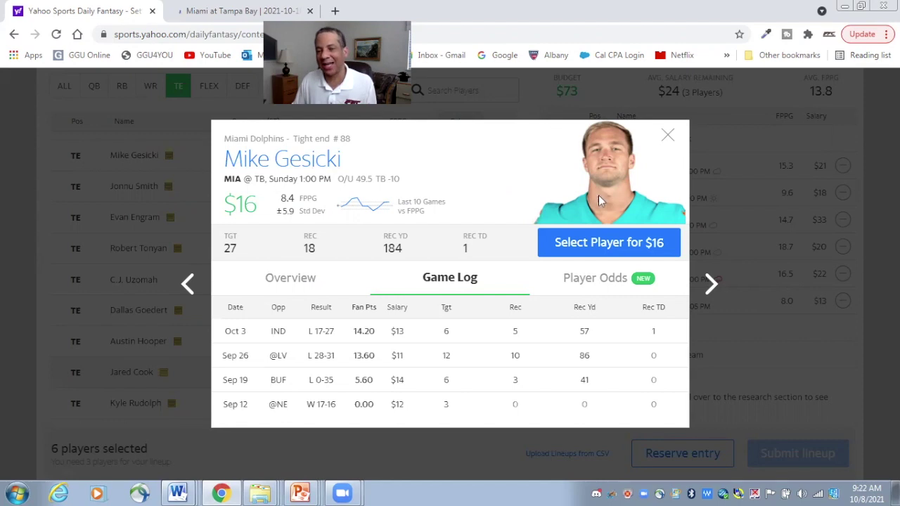
{"action": "left_click", "coordinate": [668, 137]}
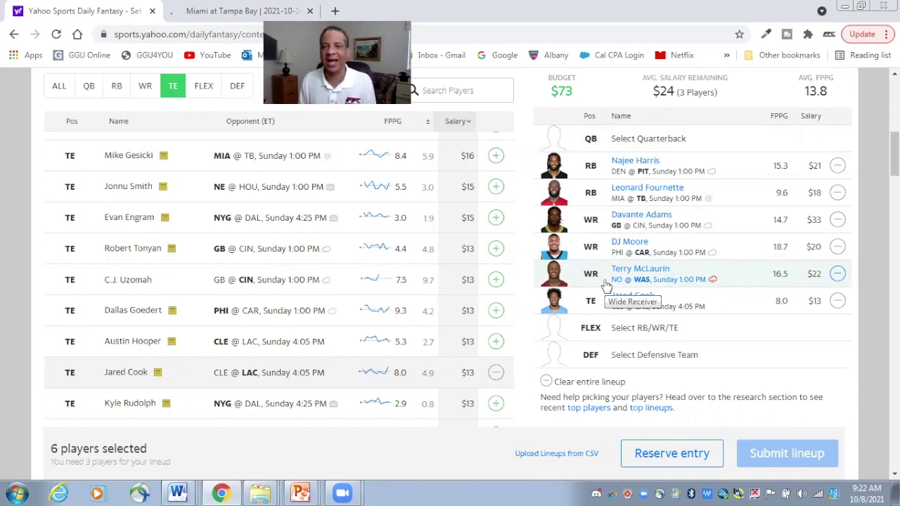
Browse the available quarterbacks and review the player overview of Trey Lance of the 49ers.
{"action": "left_click", "coordinate": [90, 86]}
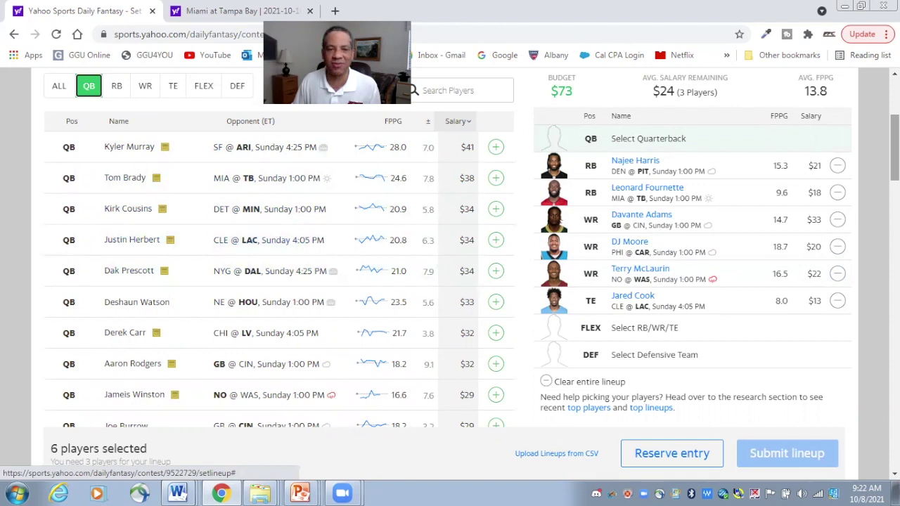
{"action": "scroll", "coordinate": [280, 274], "scroll_direction": "down", "scroll_amount": 4}
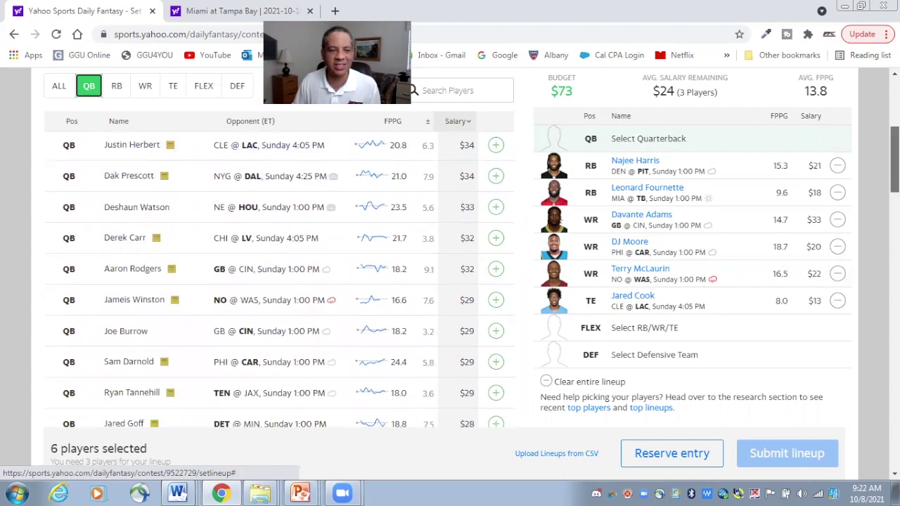
{"action": "scroll", "coordinate": [280, 277], "scroll_direction": "down", "scroll_amount": 2}
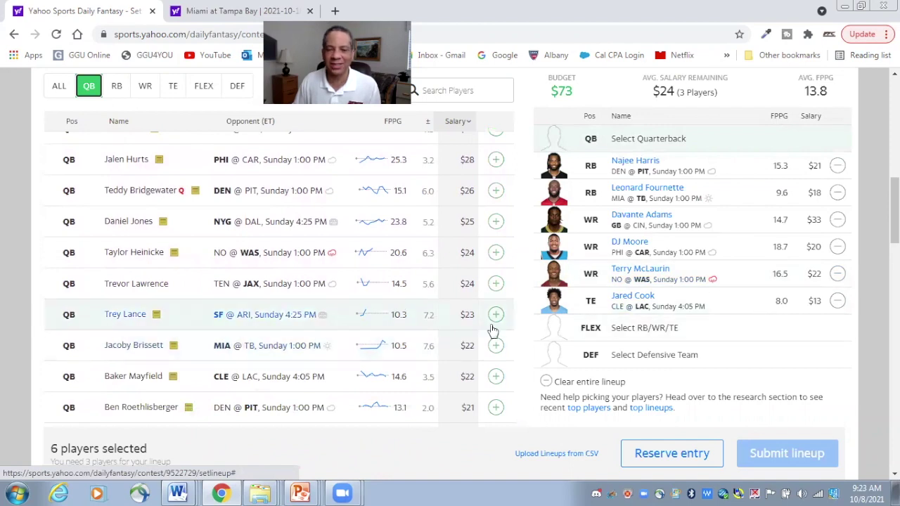
{"action": "left_click", "coordinate": [154, 319]}
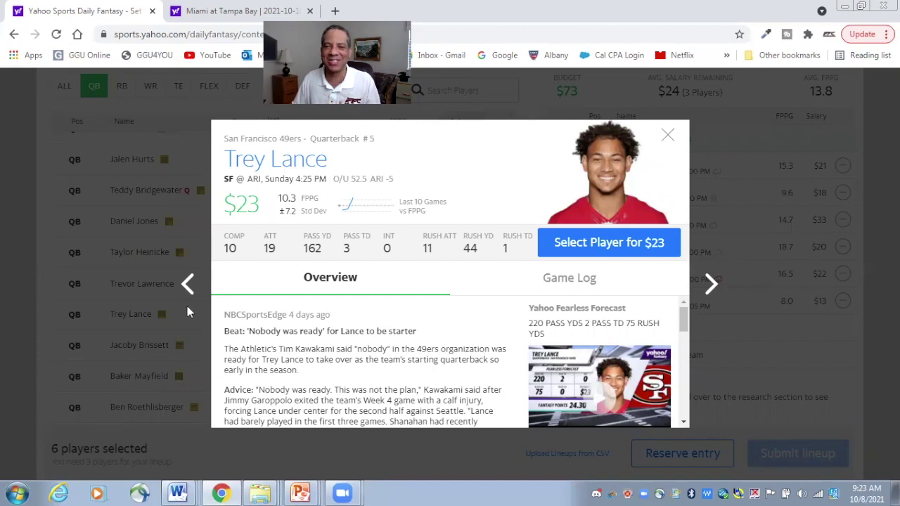
{"action": "left_click", "coordinate": [669, 137]}
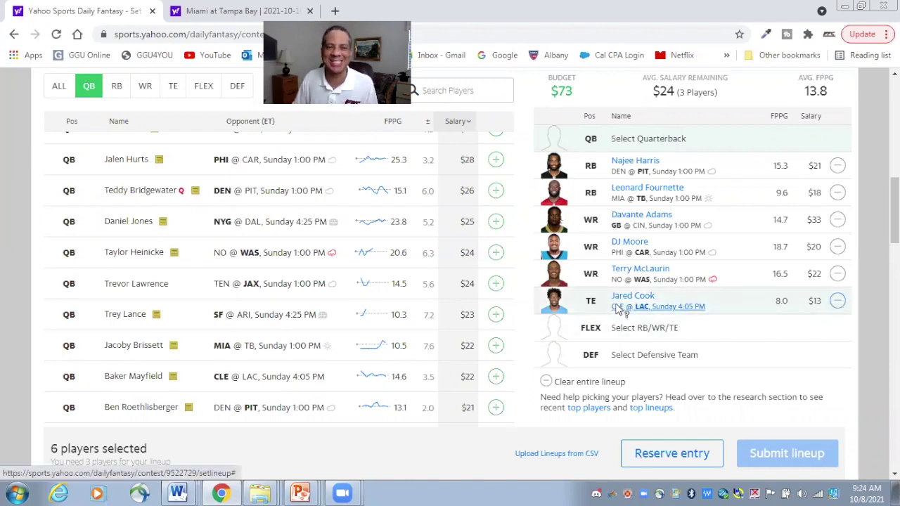
Add Daniel Jones of the Giants to the lineup as the quarterback and check his game log.
{"action": "left_click", "coordinate": [495, 221]}
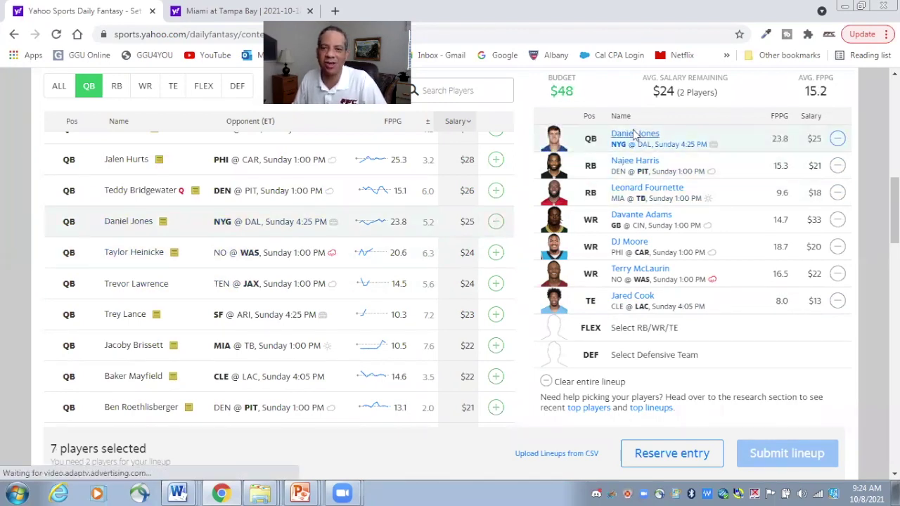
{"action": "left_click", "coordinate": [635, 133]}
{"action": "left_click", "coordinate": [429, 278]}
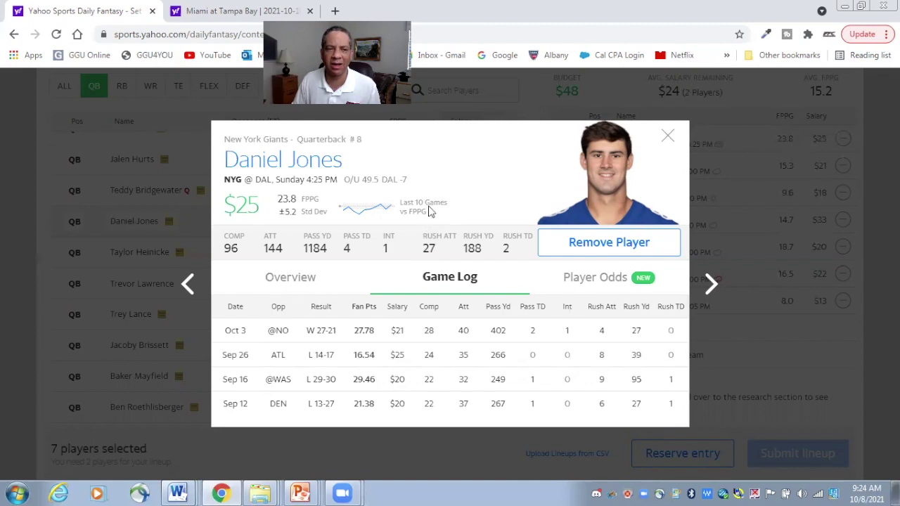
{"action": "left_click", "coordinate": [668, 138]}
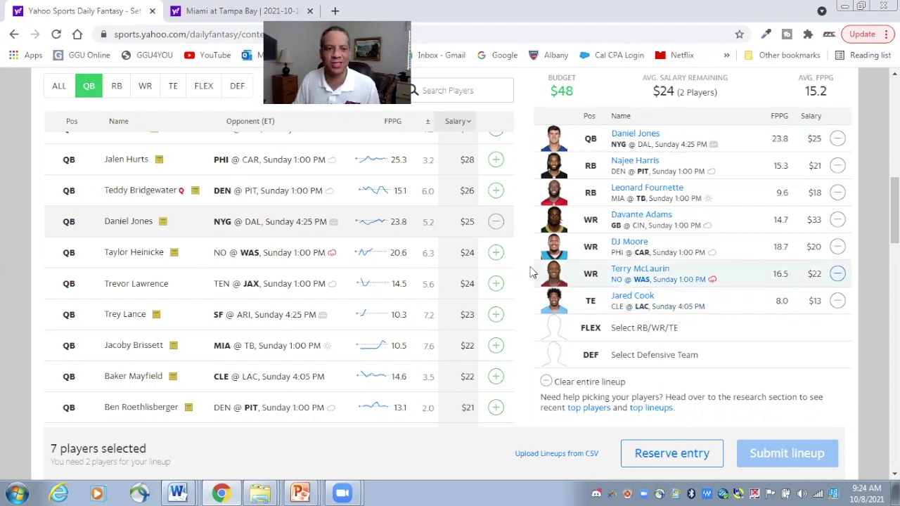
Add running back Alvin Kamara of the Saints to the lineup in the flex position and check his game log.
{"action": "left_click", "coordinate": [117, 94]}
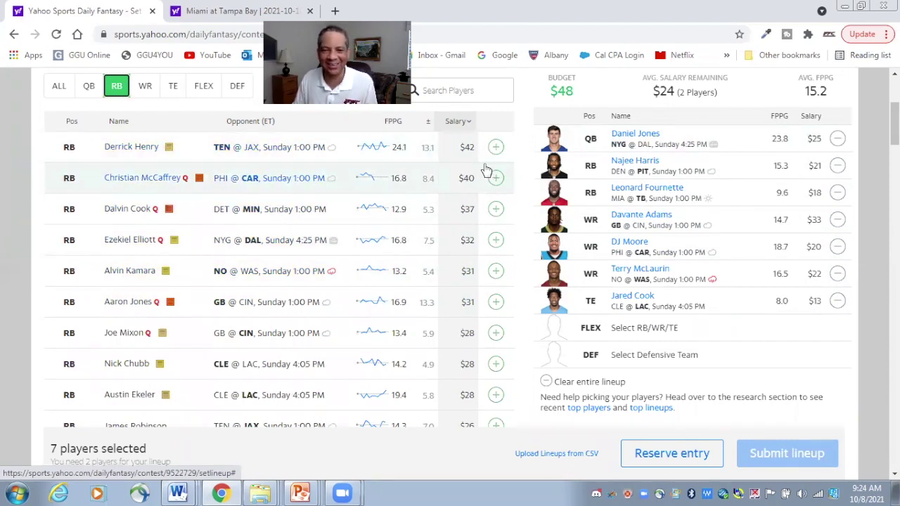
{"action": "left_click", "coordinate": [496, 271]}
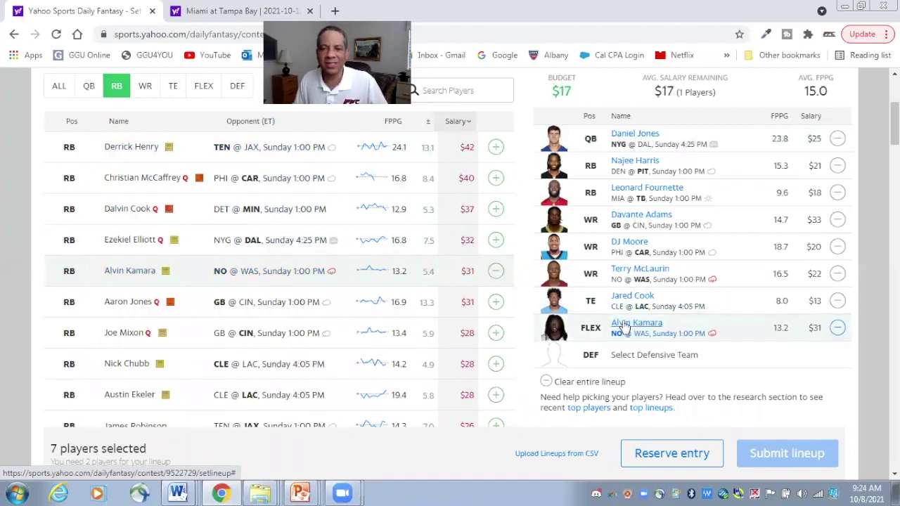
{"action": "left_click", "coordinate": [624, 327]}
{"action": "left_click", "coordinate": [459, 279]}
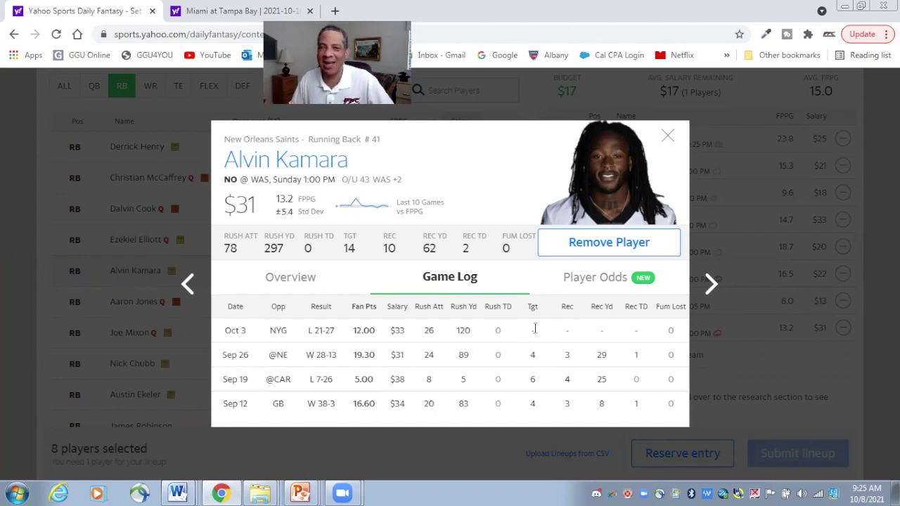
{"action": "left_click", "coordinate": [667, 136]}
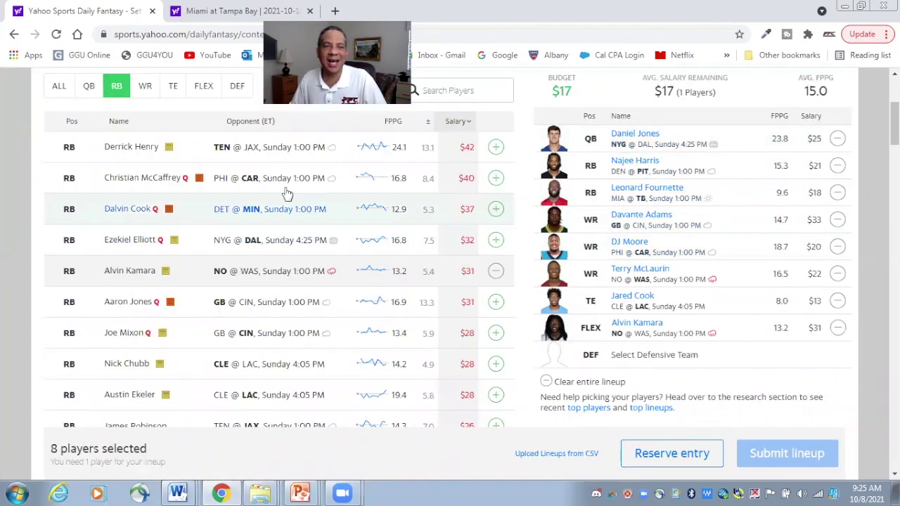
Add the New England Patriots to the lineup as the defensive team and check their overview.
{"action": "left_click", "coordinate": [237, 90]}
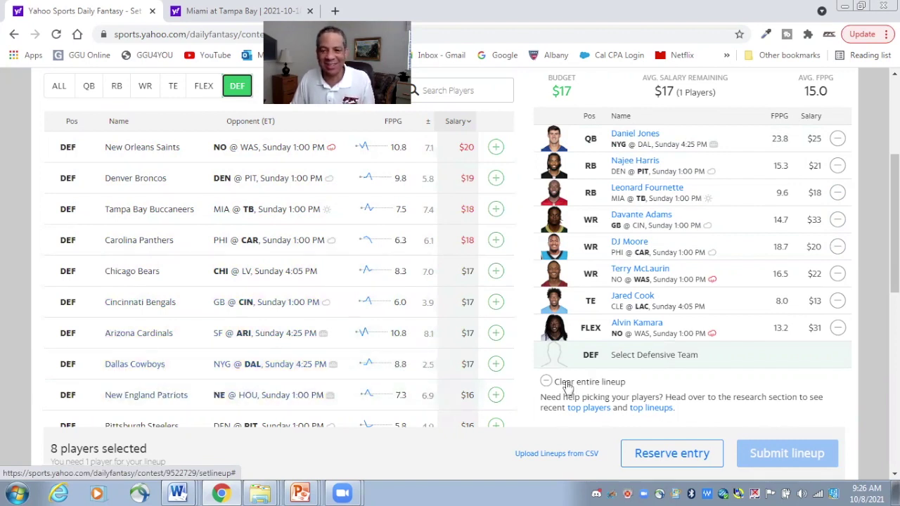
{"action": "left_click", "coordinate": [490, 398]}
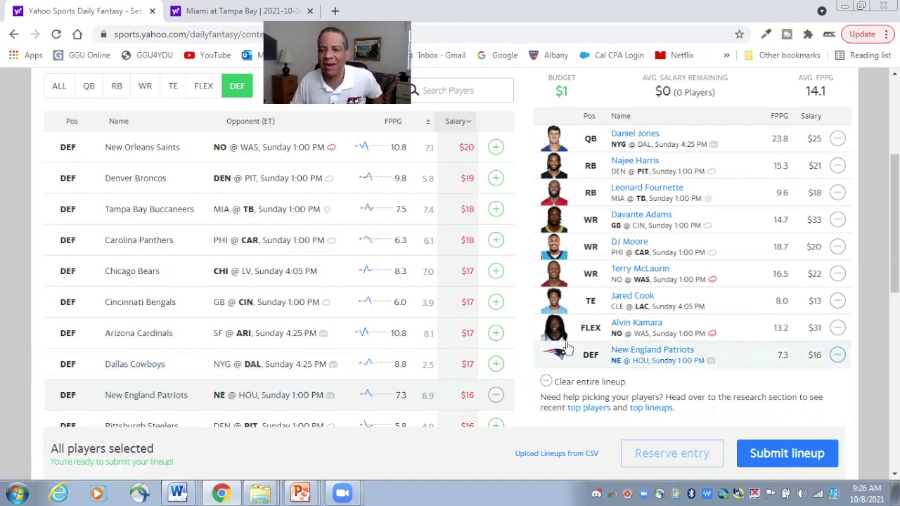
{"action": "left_click", "coordinate": [633, 355]}
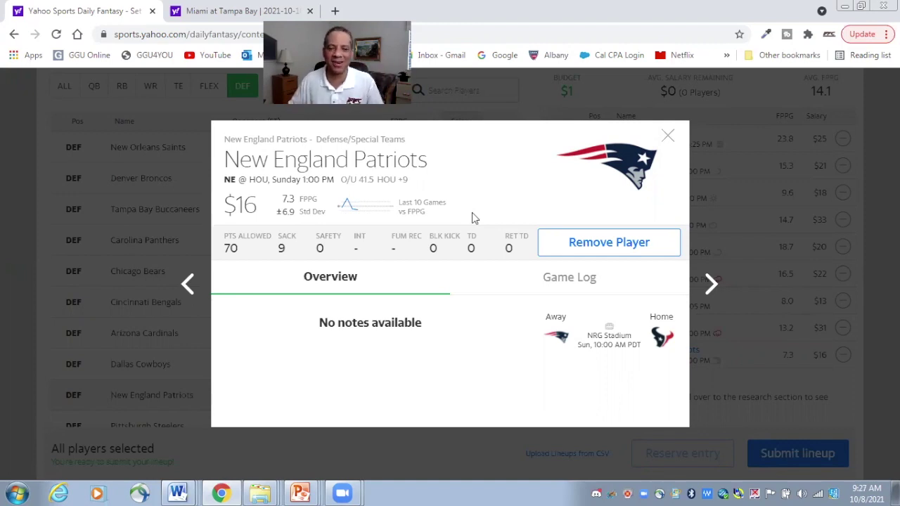
{"action": "left_click", "coordinate": [668, 135]}
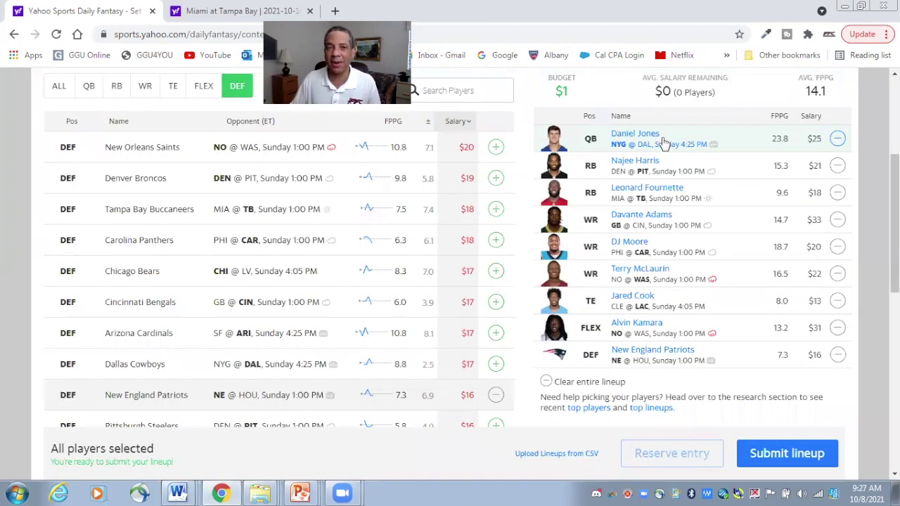